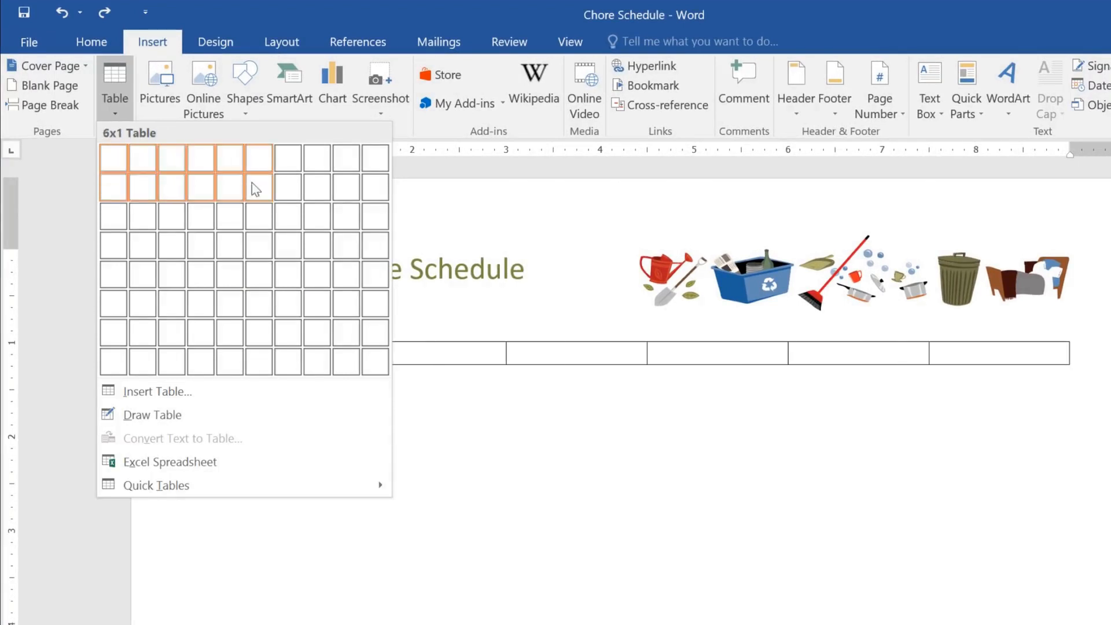
# Step: Insert a blank table with six columns and six rows below the schedule heading
pyautogui.click(257, 305)
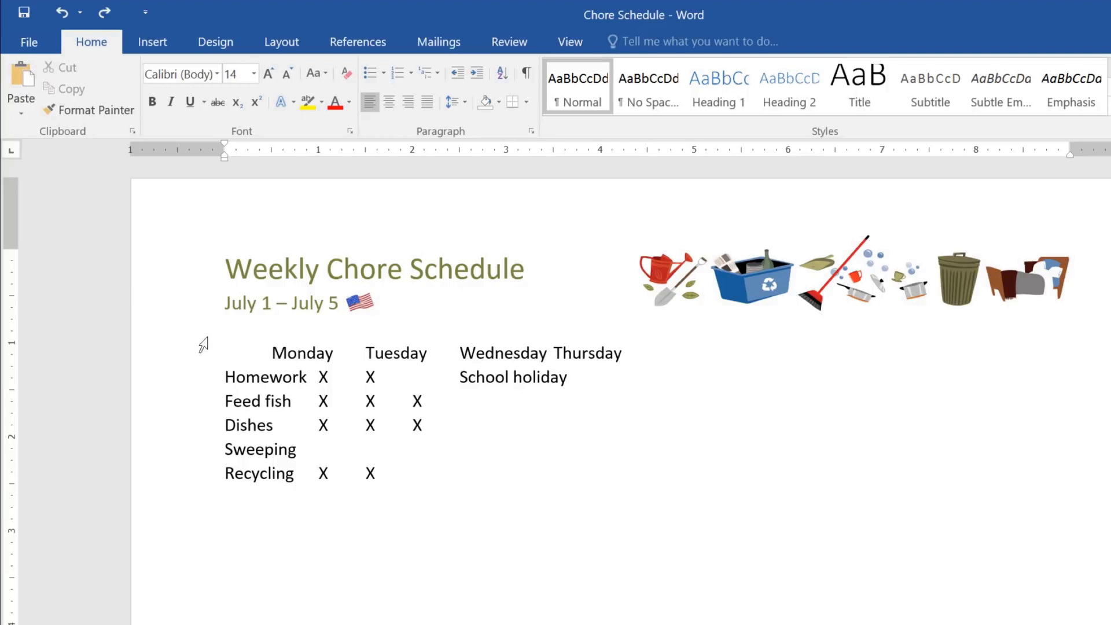
# Step: Convert the tabbed chore list, from the weekday line through Recycling, into a table with the text separated at tabs
pyautogui.moveTo(229, 349); pyautogui.dragTo(513, 479)
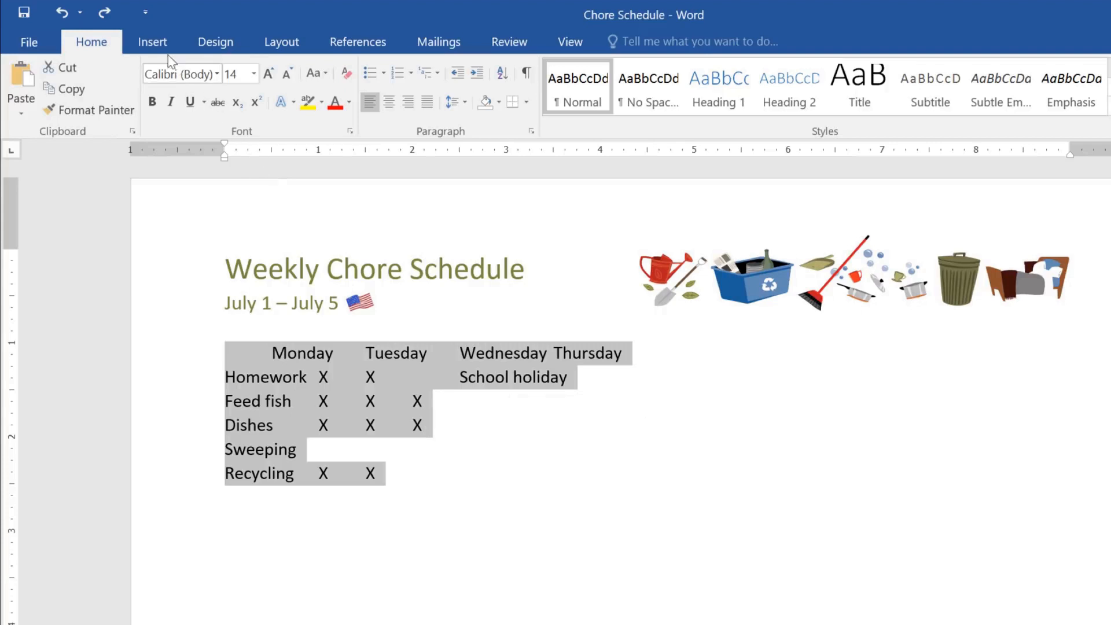
pyautogui.click(153, 42)
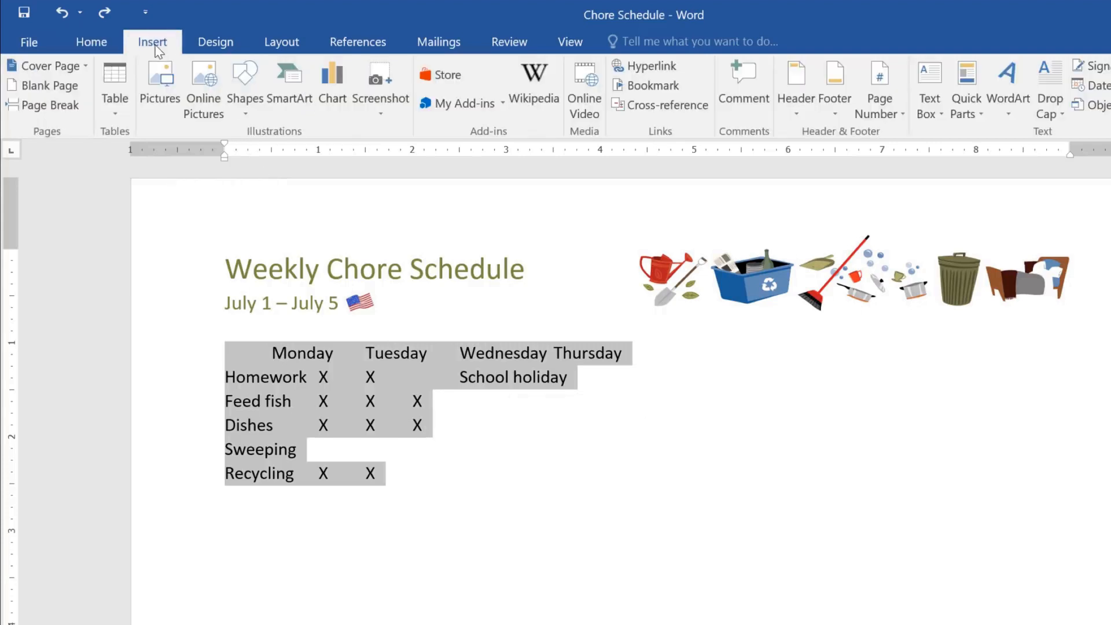
pyautogui.click(123, 68)
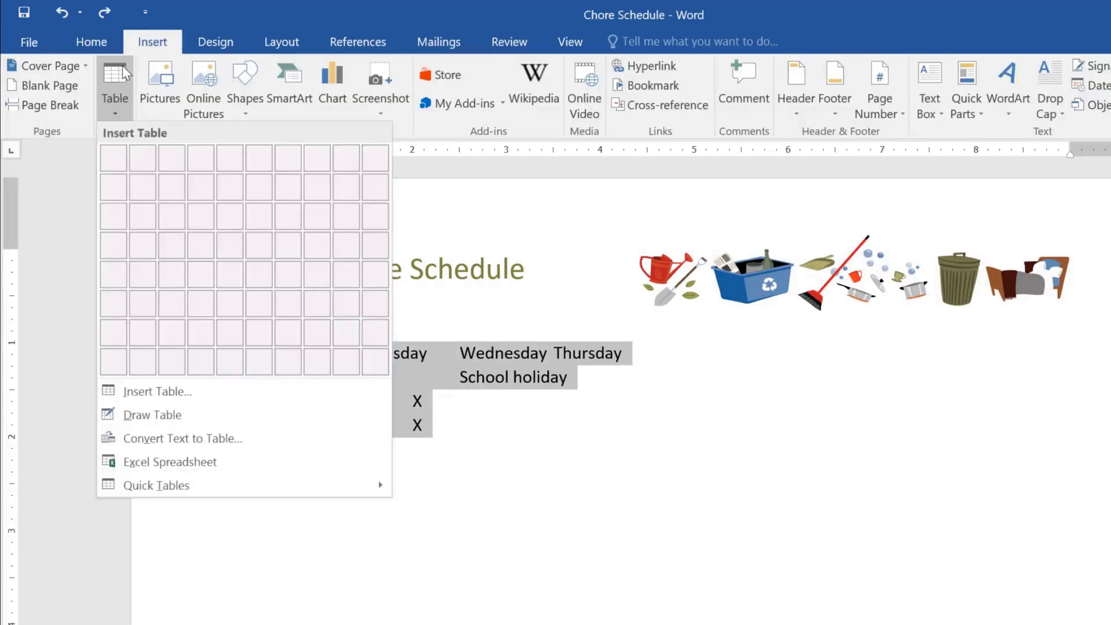
pyautogui.click(115, 440)
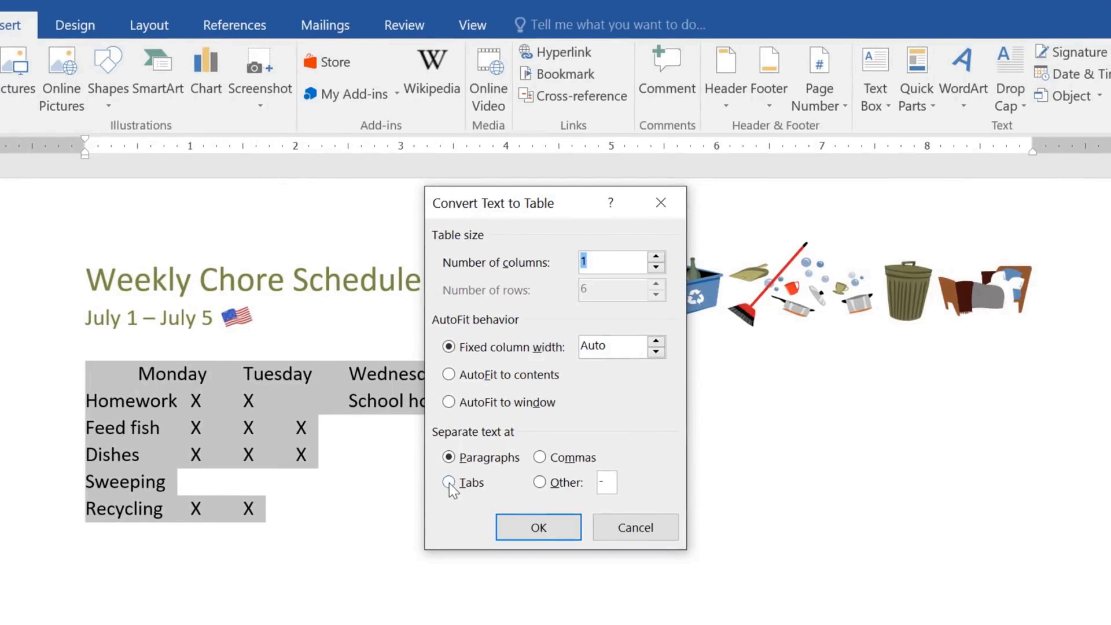
pyautogui.click(450, 481)
pyautogui.click(509, 520)
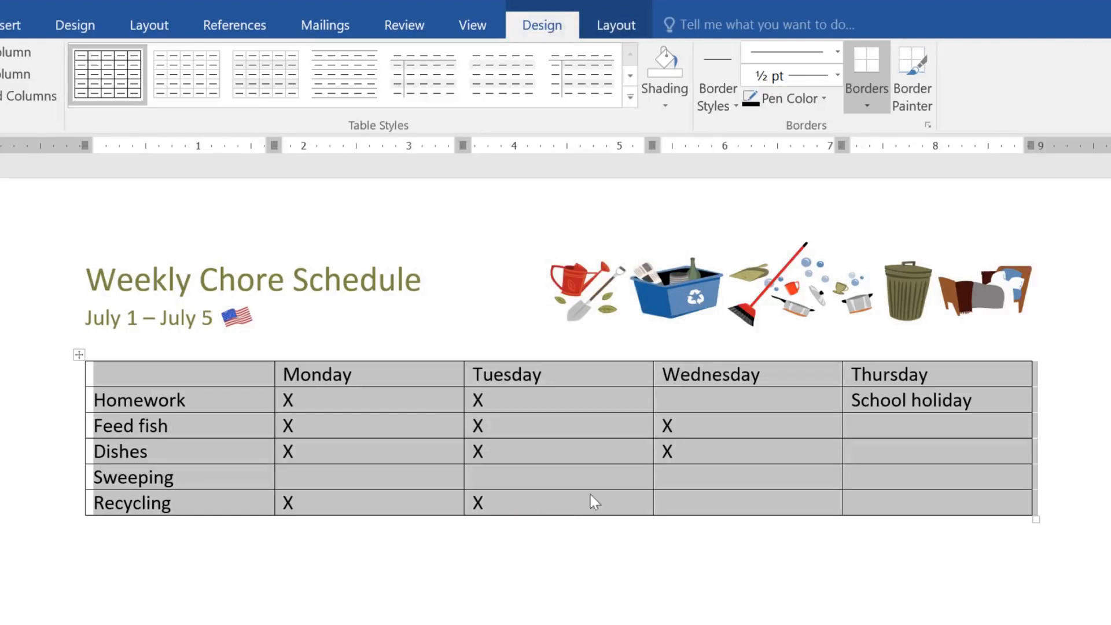
# Step: Mark Homework and Sweeping with an X in the Wednesday column
pyautogui.click(731, 400)
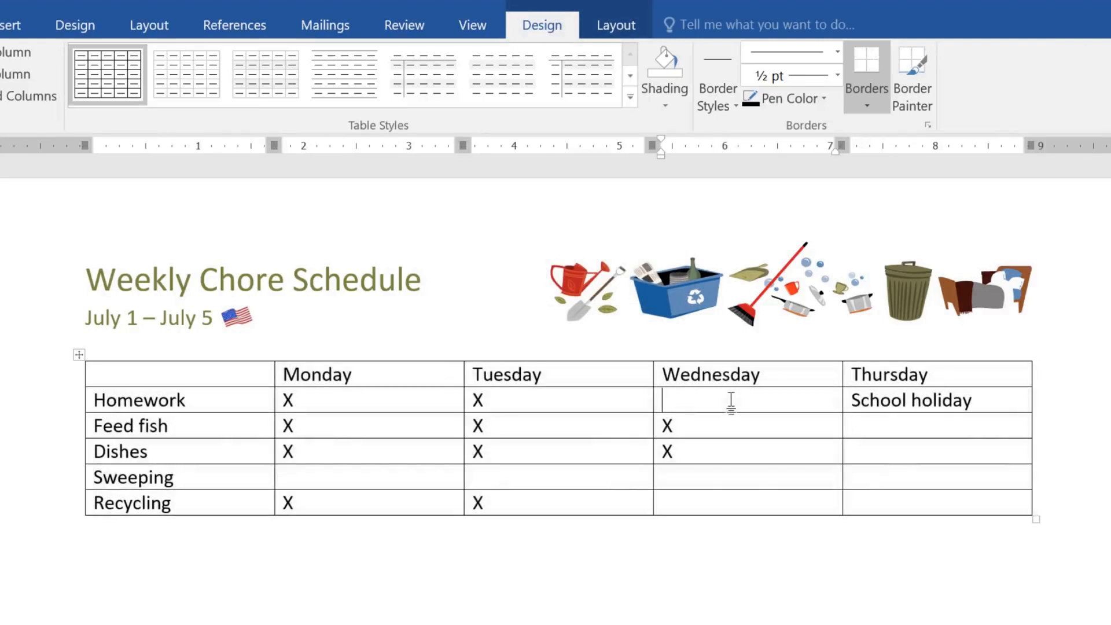
pyautogui.write('X')
pyautogui.press('Down')
pyautogui.press('Down')
pyautogui.press('Down')
pyautogui.write('X')
# Step: Add a column after Thursday and head it Friday
pyautogui.moveTo(1031, 356)
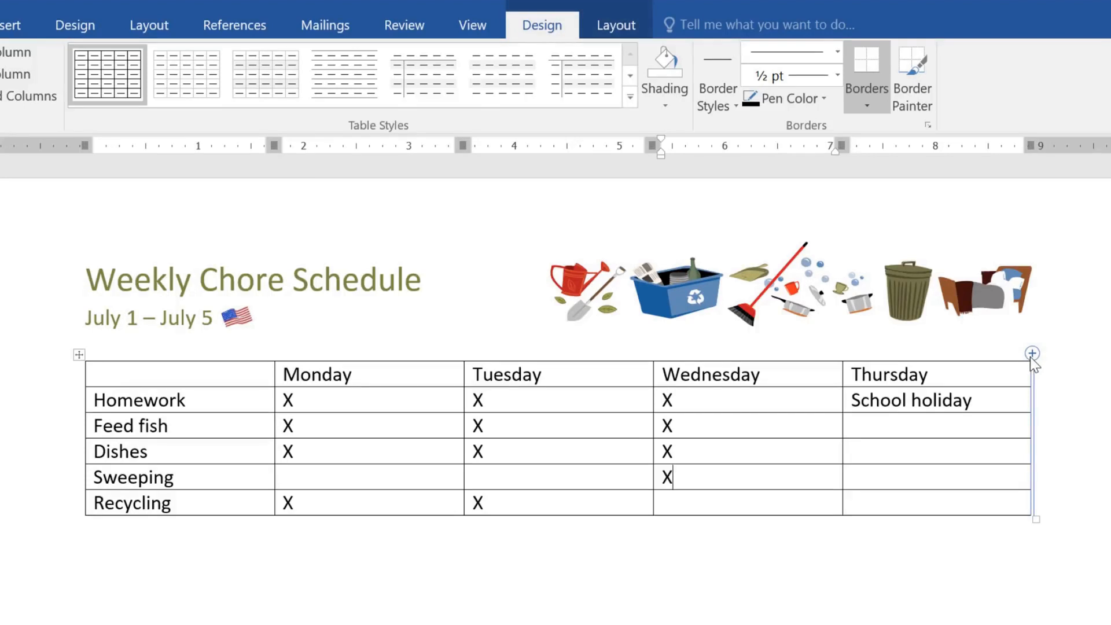
pyautogui.click(1031, 353)
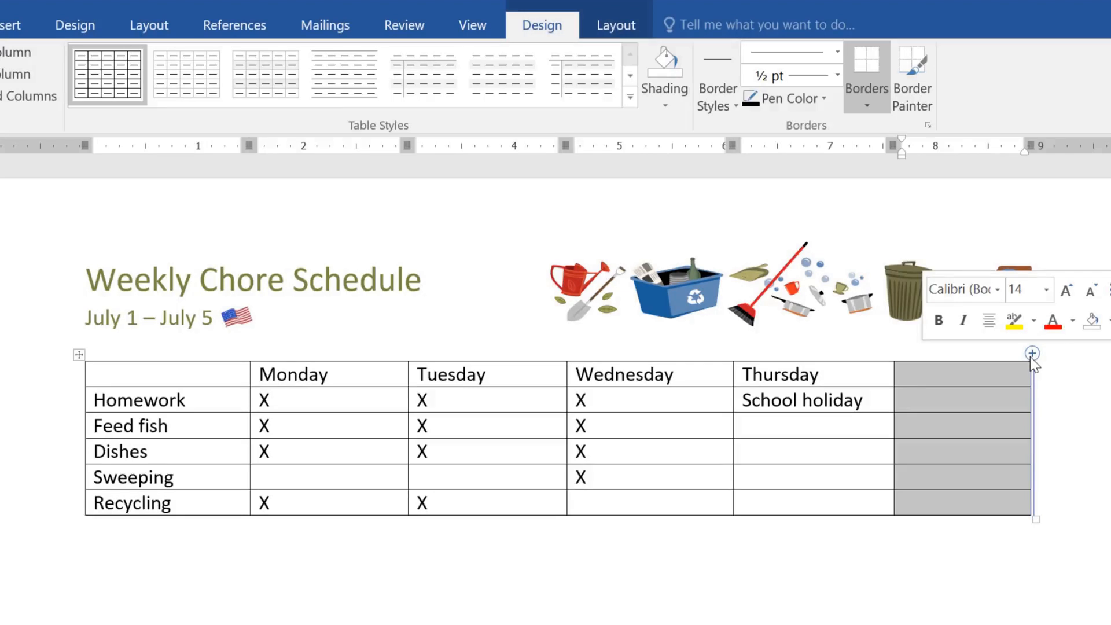
pyautogui.write('Friday')
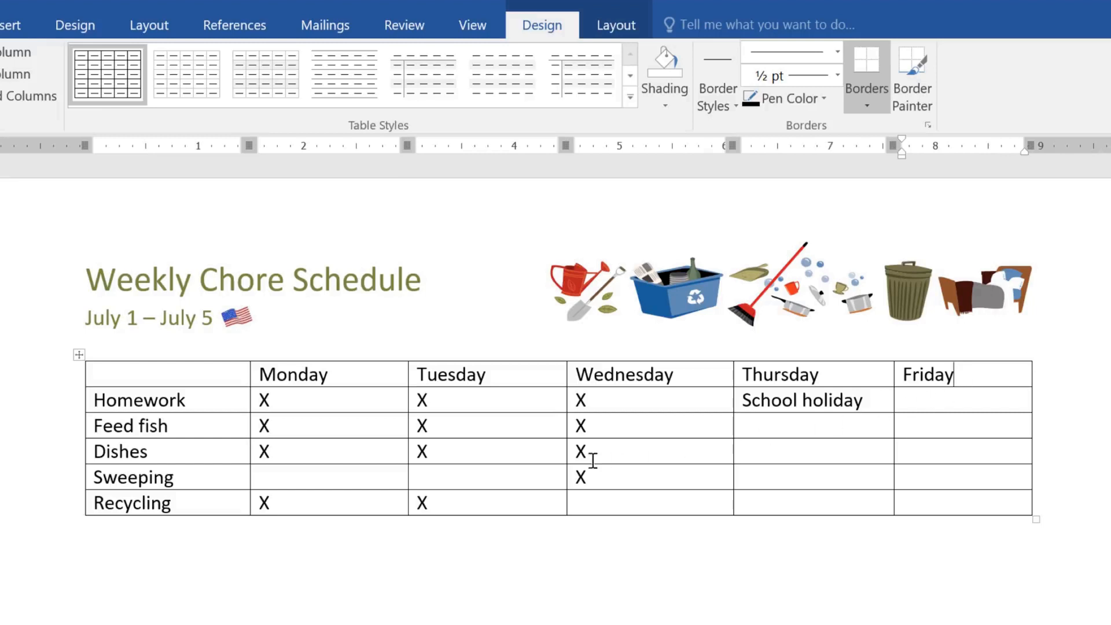
# Step: Delete the entire Sweeping row from the table
pyautogui.click(232, 473)
pyautogui.rightClick(232, 473)
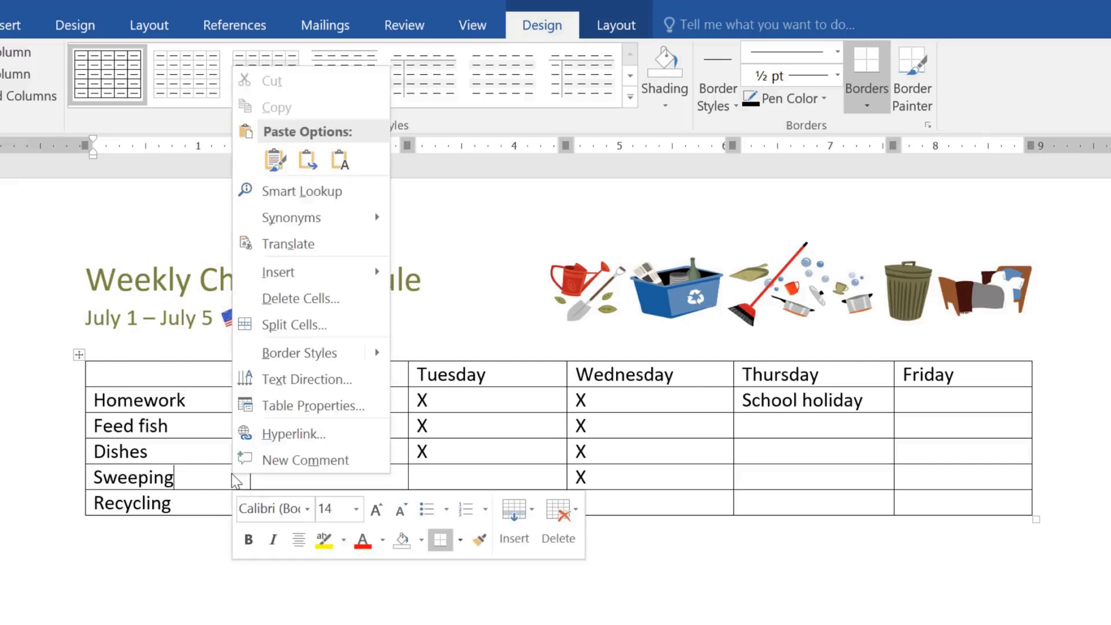
pyautogui.click(246, 301)
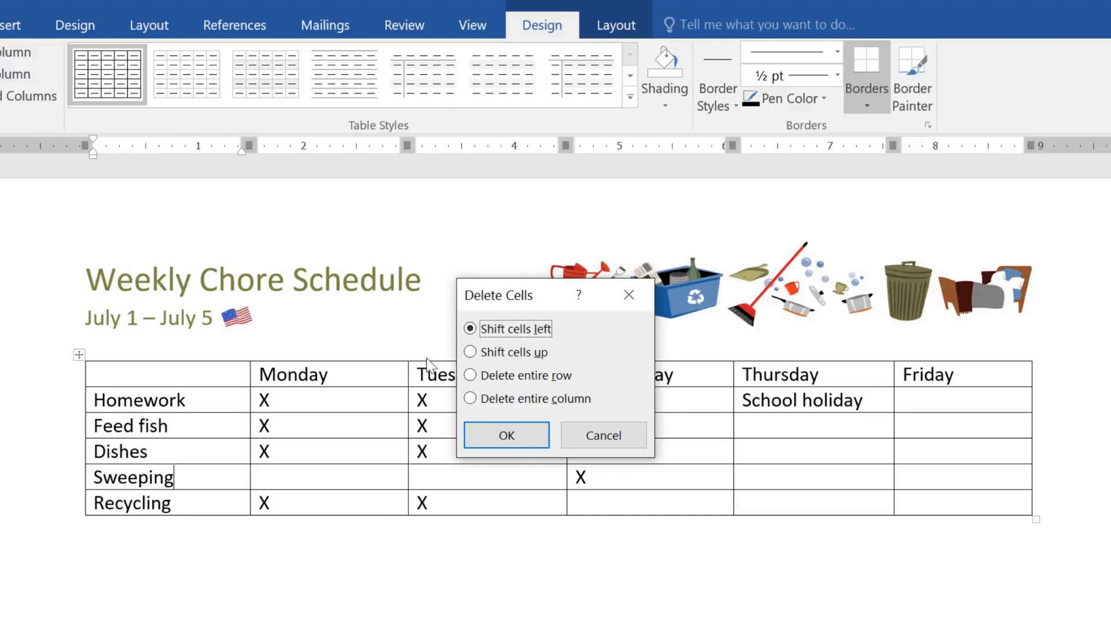
pyautogui.click(470, 376)
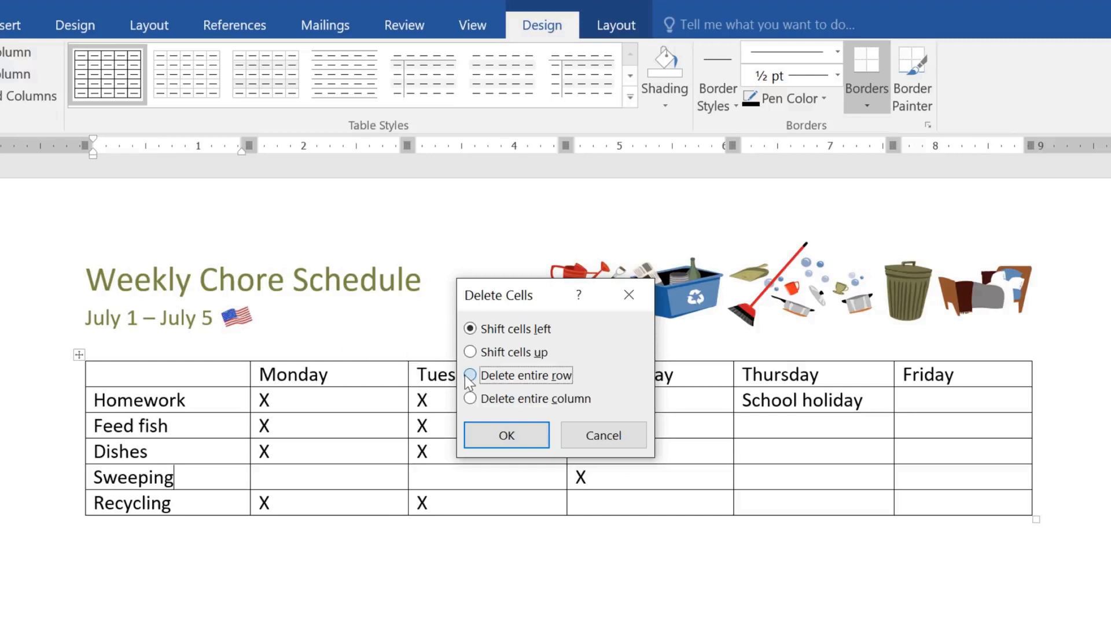
pyautogui.click(487, 435)
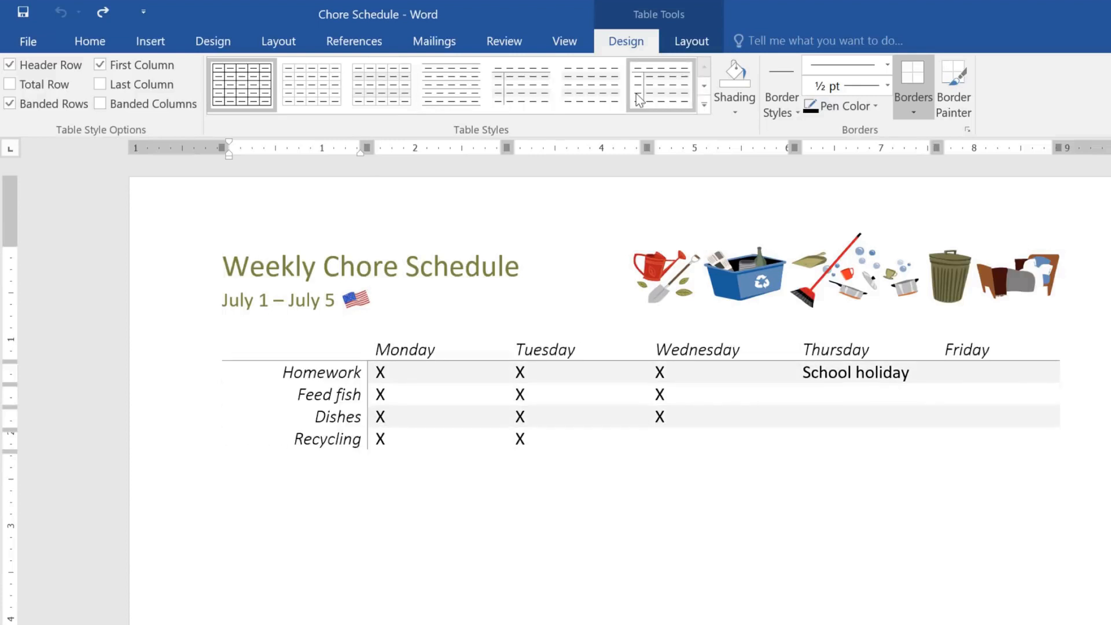
# Step: Apply the dark blue grid table style with a solid header row and first column to the chore table
pyautogui.click(704, 106)
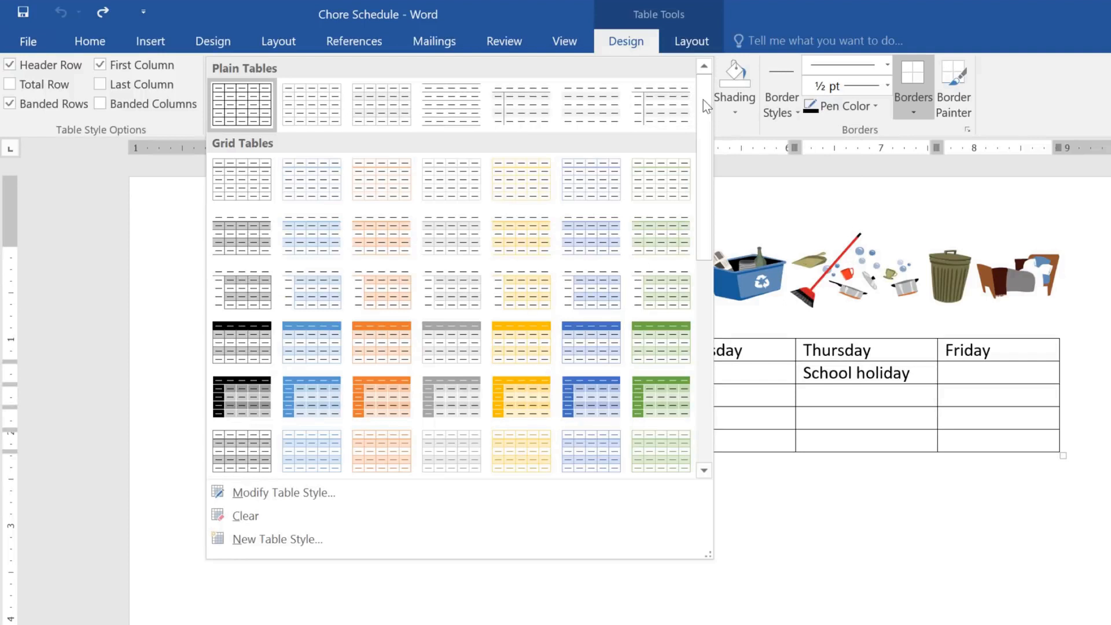
pyautogui.click(591, 390)
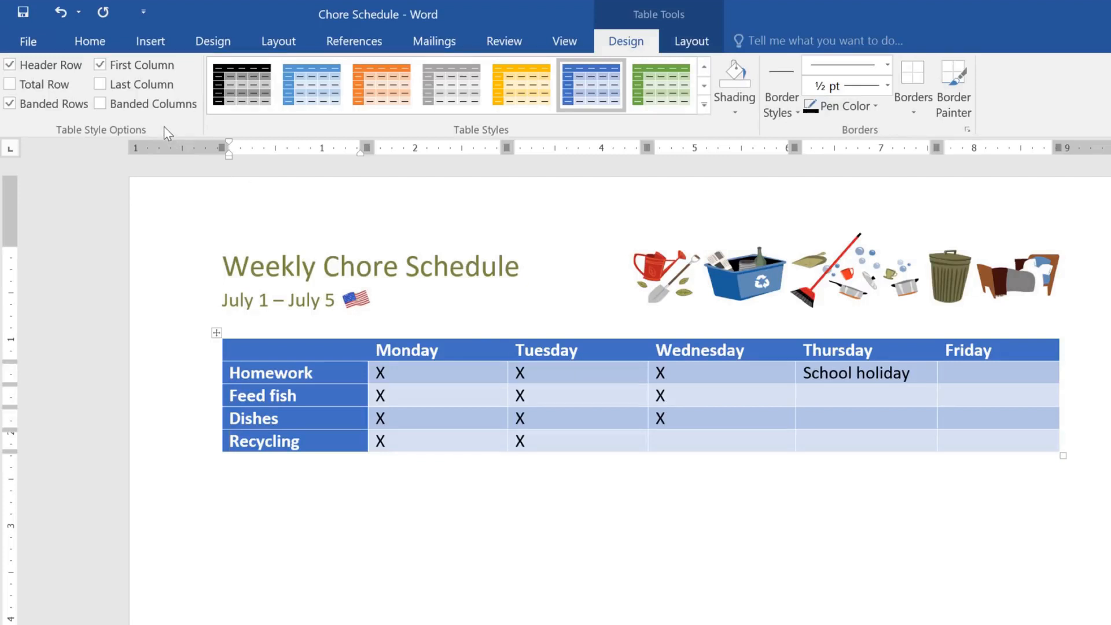
# Step: Switch the First Column style option off and on again, and do the same with Header Row
pyautogui.click(111, 68)
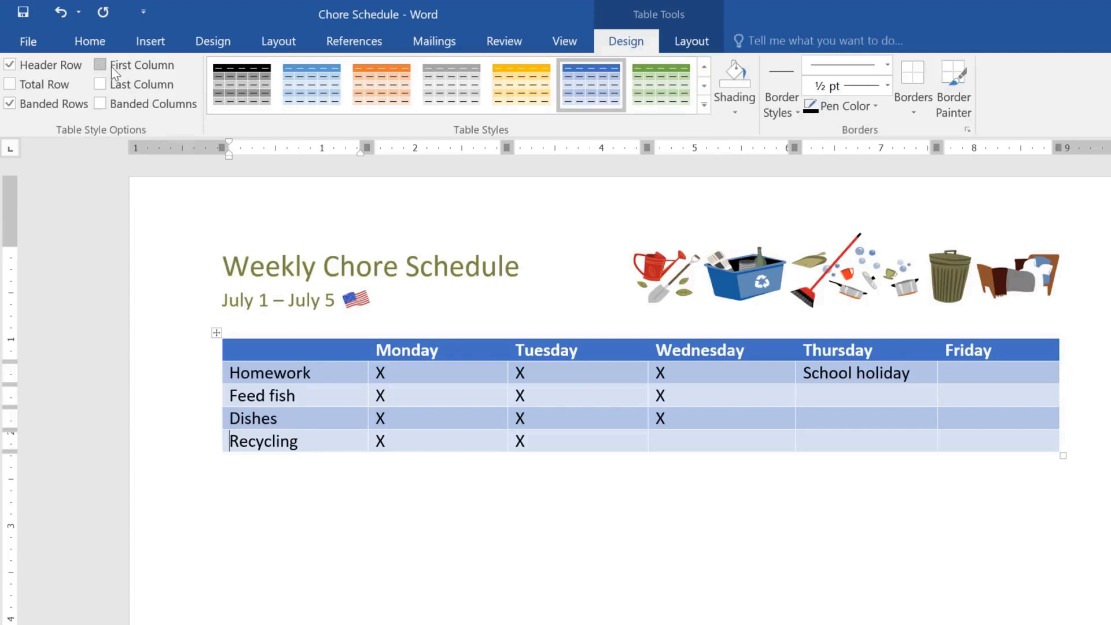
pyautogui.click(111, 68)
pyautogui.click(74, 68)
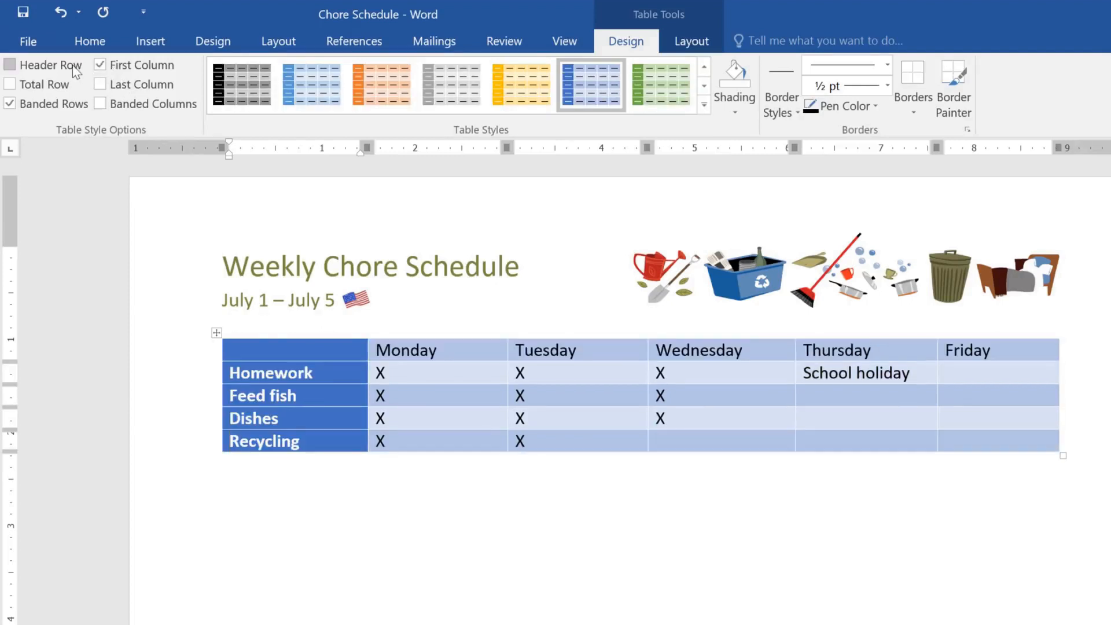
pyautogui.click(74, 68)
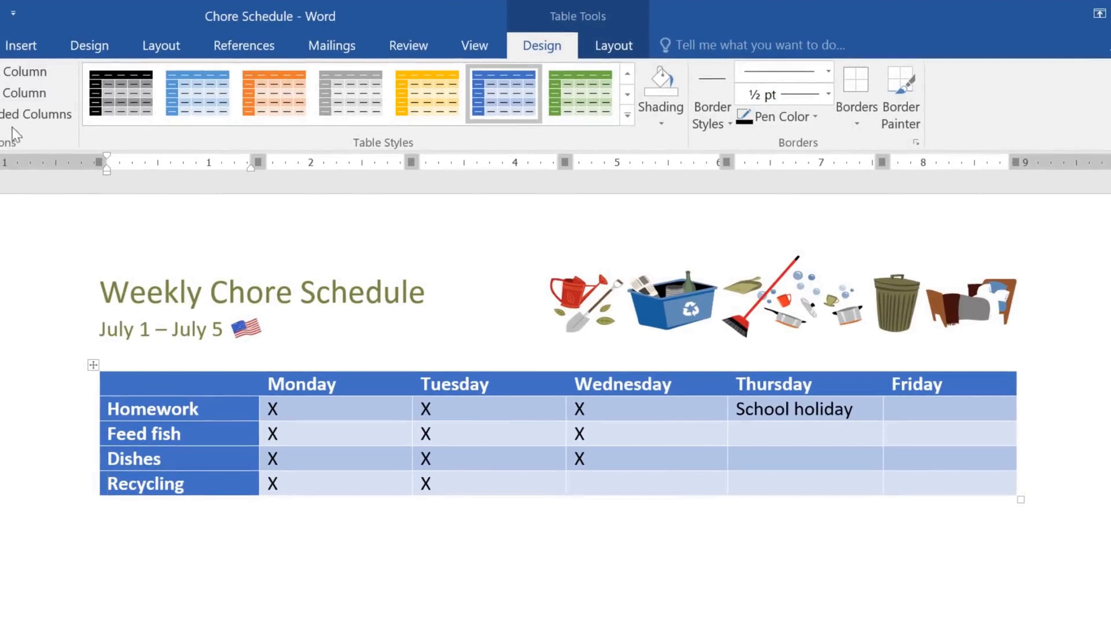
# Step: Put a dotted 1 ½ pt gold outside border around the Thursday and Friday cells of the Homework row
pyautogui.moveTo(753, 409); pyautogui.dragTo(940, 406)
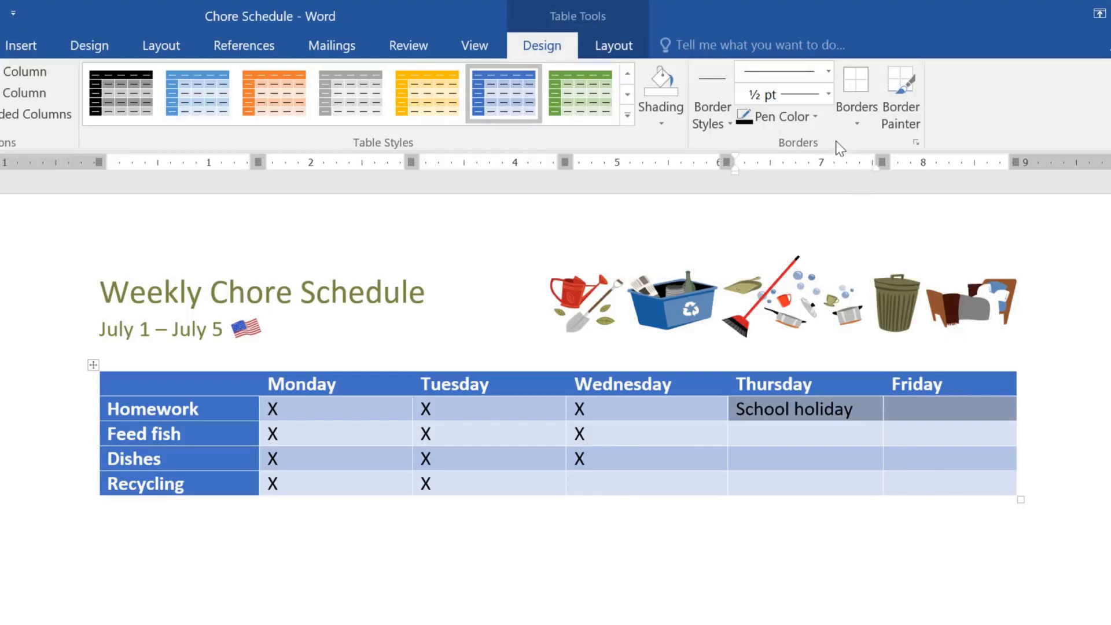
pyautogui.click(829, 71)
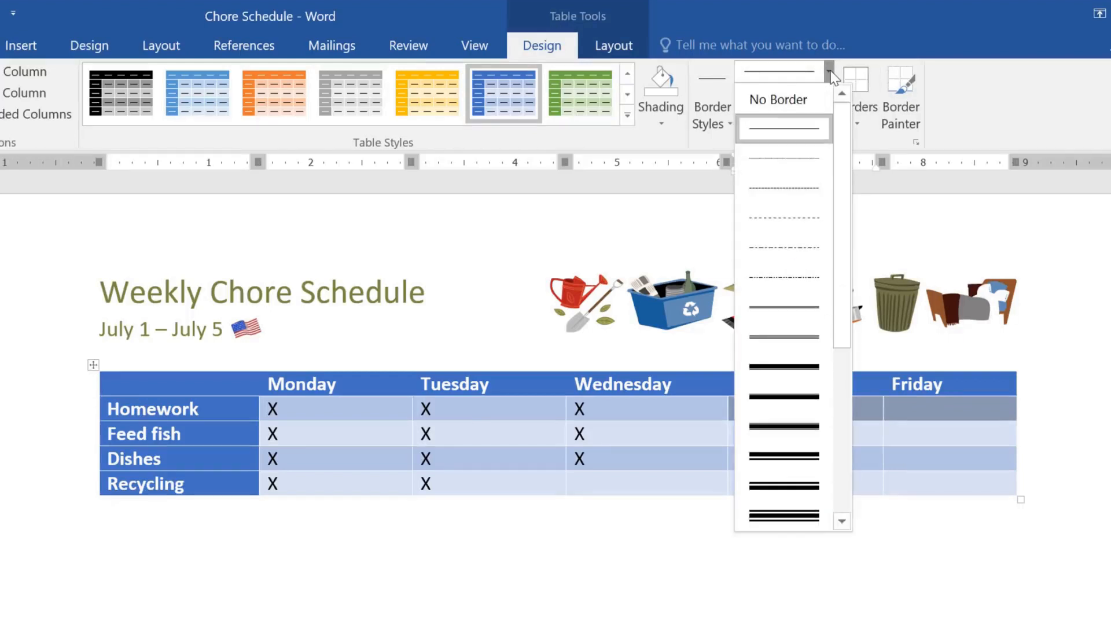
pyautogui.click(790, 156)
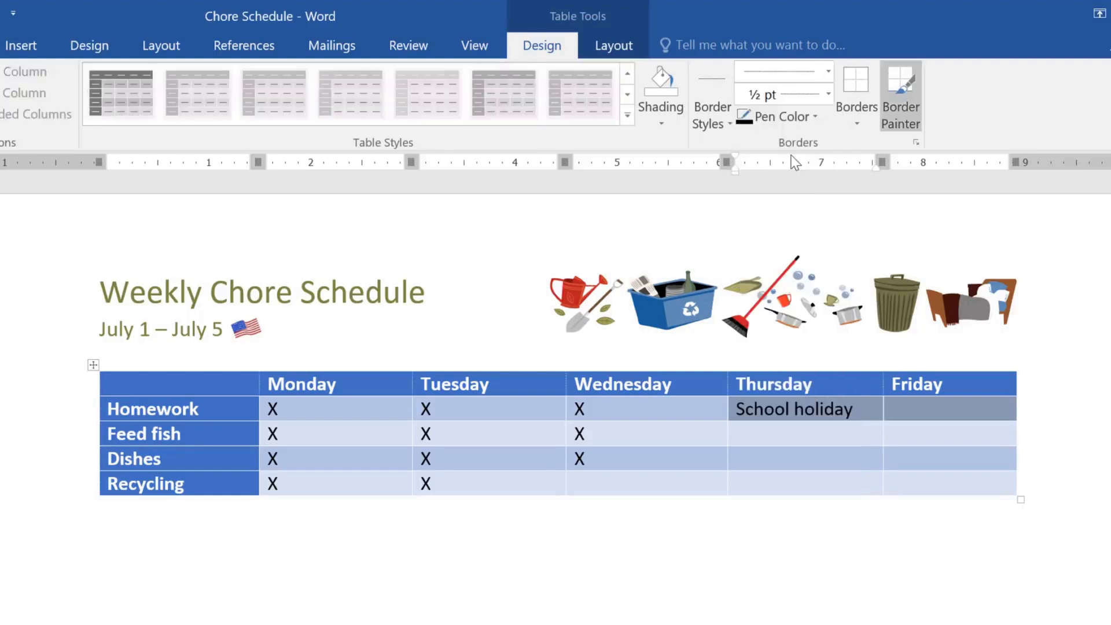
pyautogui.click(828, 93)
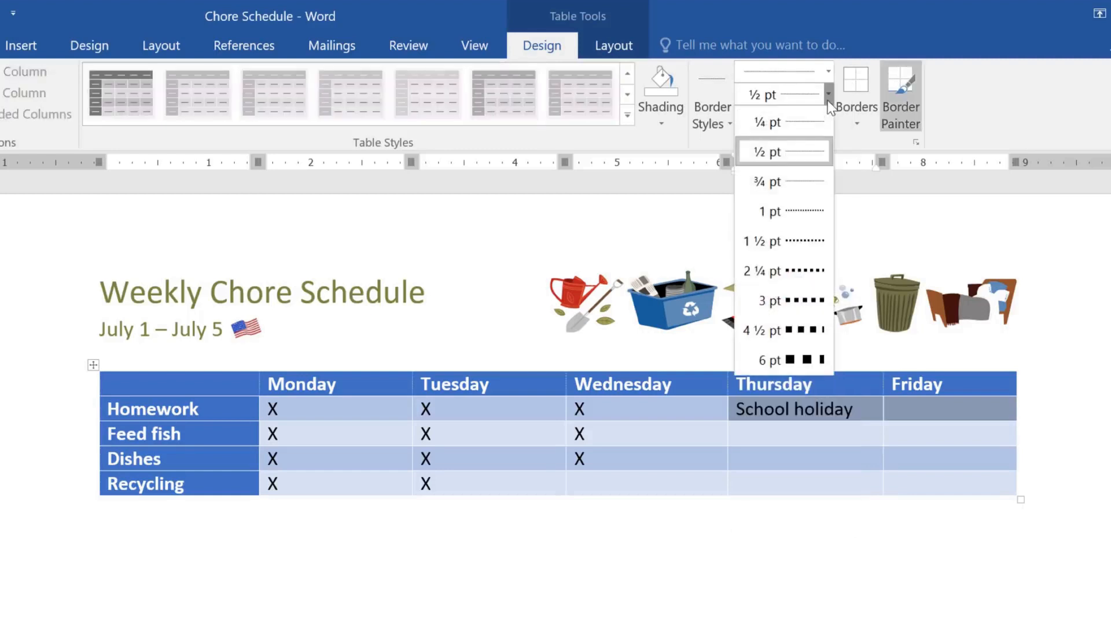
pyautogui.click(793, 233)
pyautogui.click(793, 119)
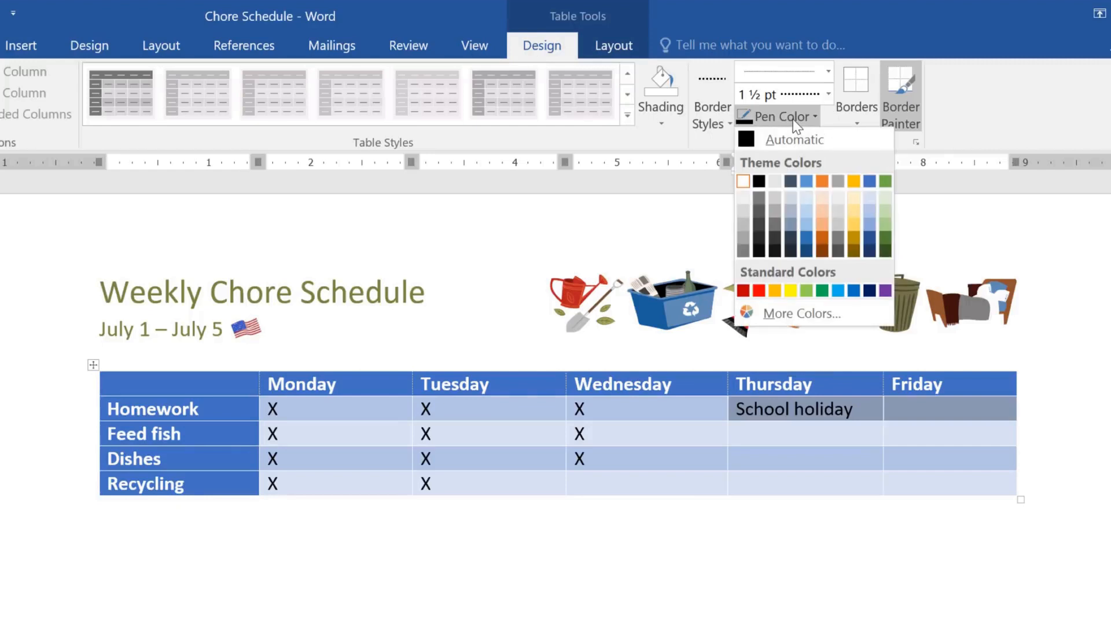
pyautogui.click(853, 181)
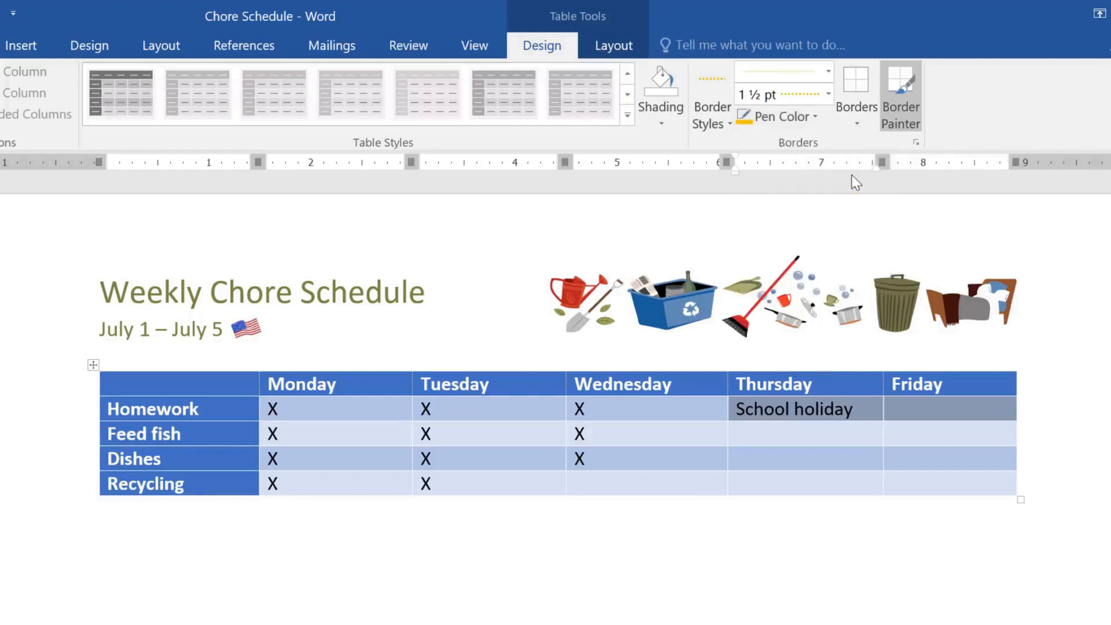
pyautogui.click(855, 125)
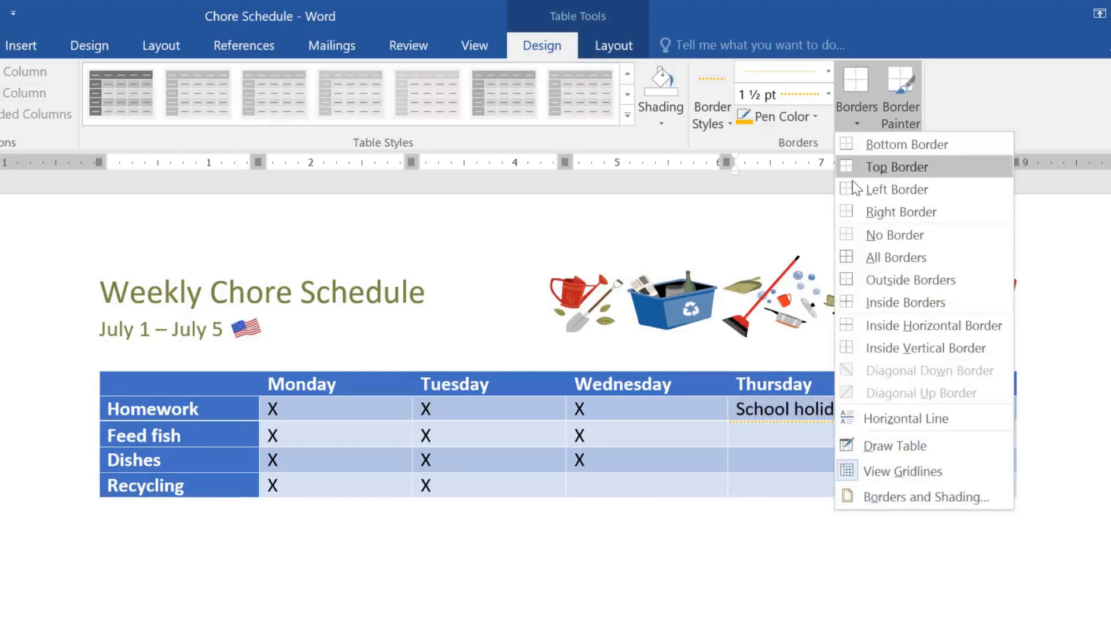
pyautogui.click(848, 280)
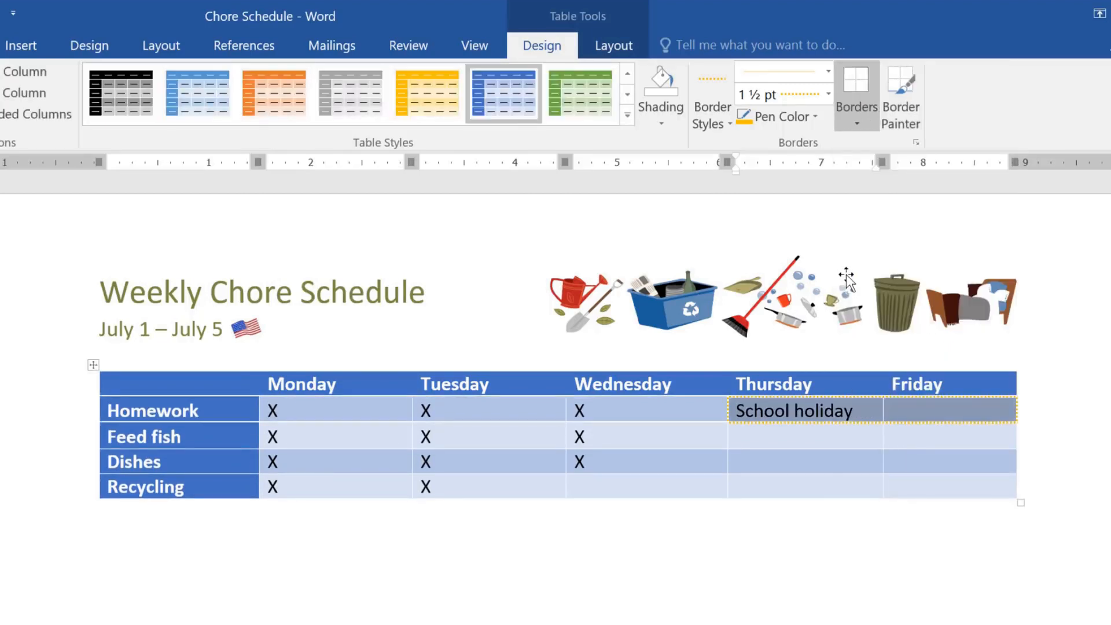
pyautogui.click(903, 411)
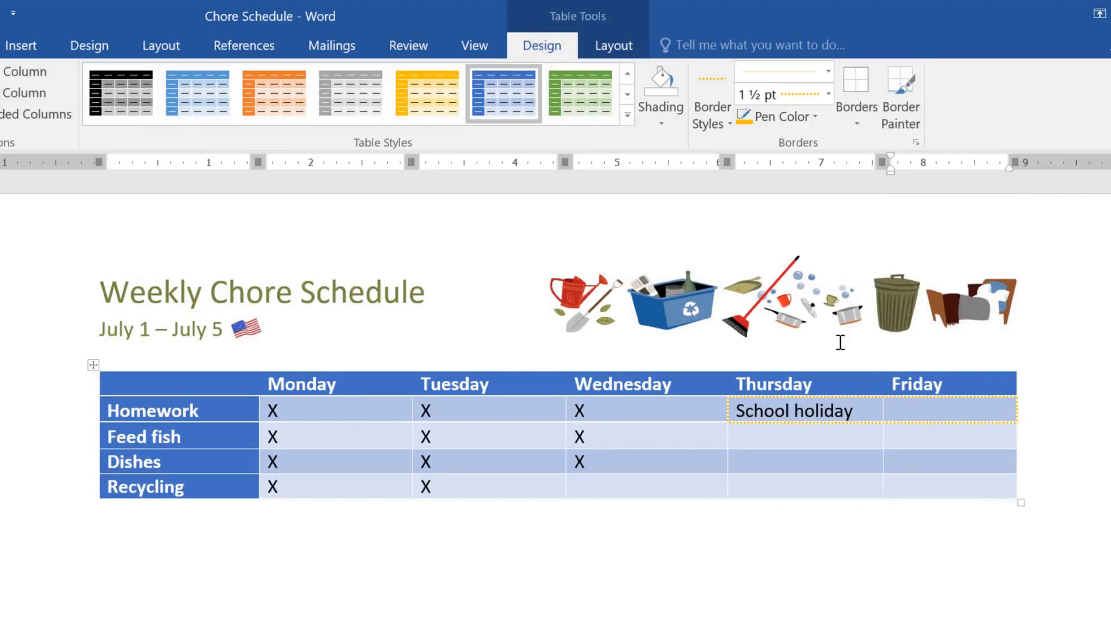
# Step: Stretch the Recycling row to about 1.12" high and distribute the table's rows evenly
pyautogui.click(637, 55)
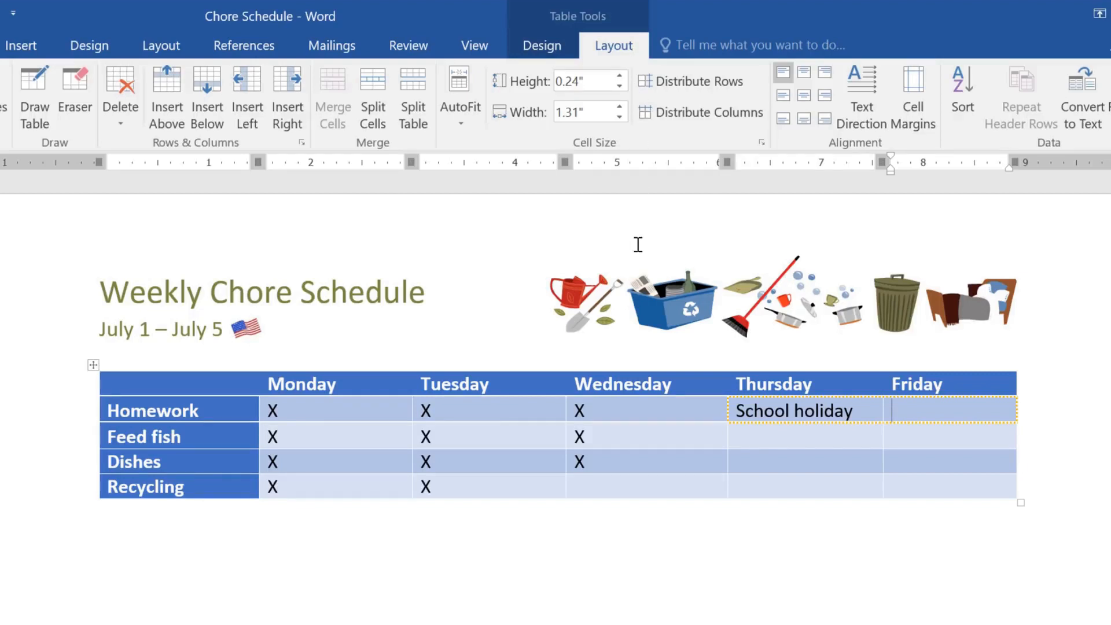
pyautogui.click(637, 484)
pyautogui.moveTo(634, 503); pyautogui.dragTo(634, 589)
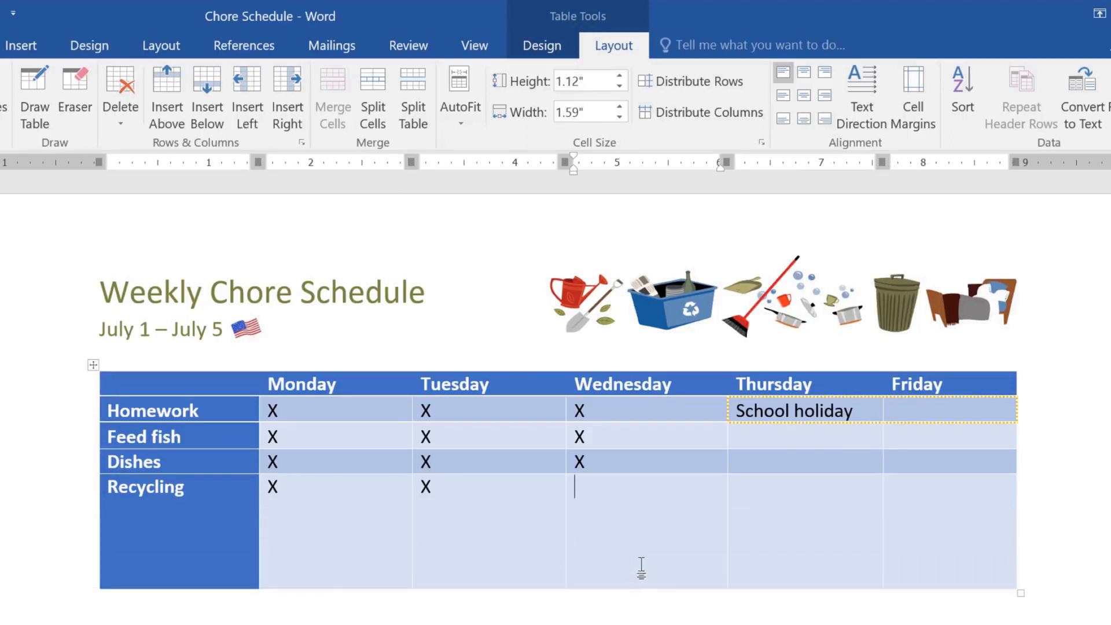
pyautogui.click(725, 86)
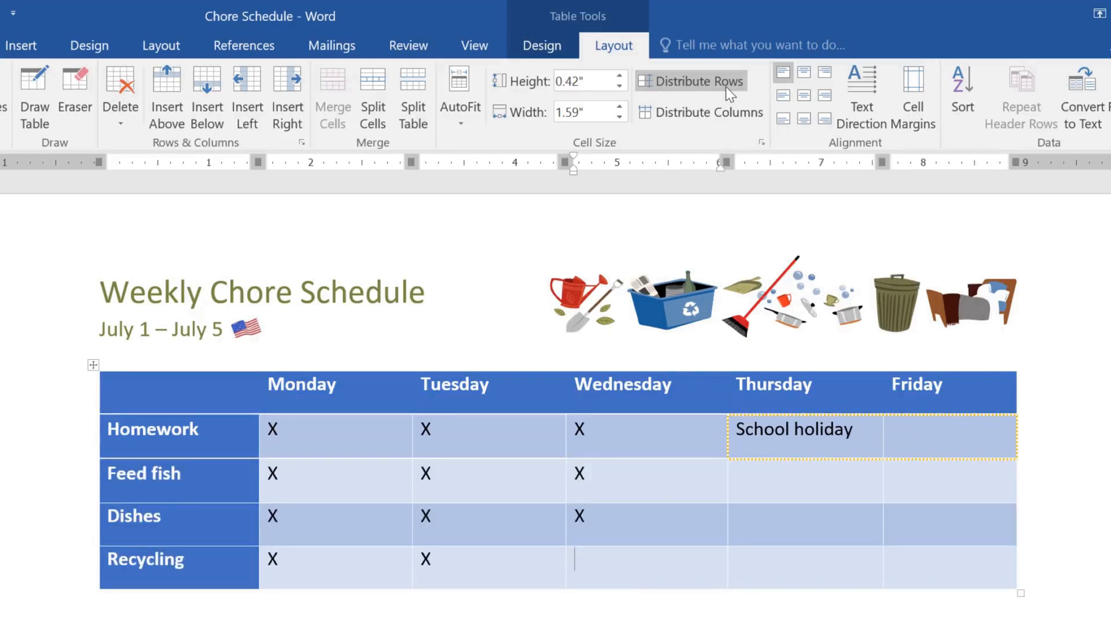
# Step: Center the text of the whole table horizontally and vertically within its cells
pyautogui.click(95, 363)
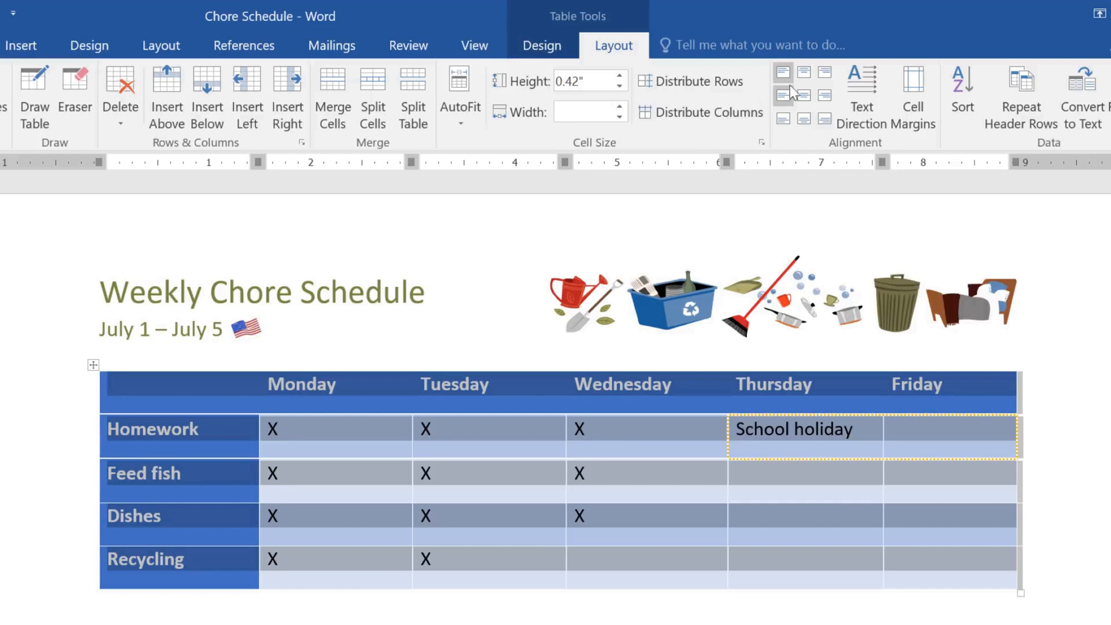
pyautogui.click(804, 74)
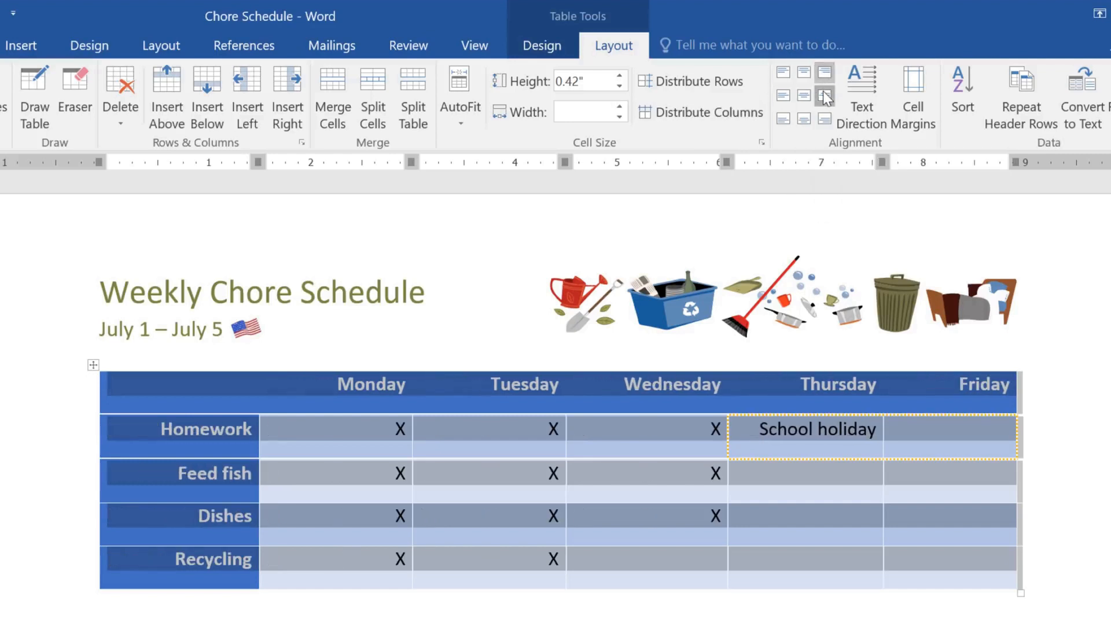
pyautogui.click(822, 93)
pyautogui.click(804, 94)
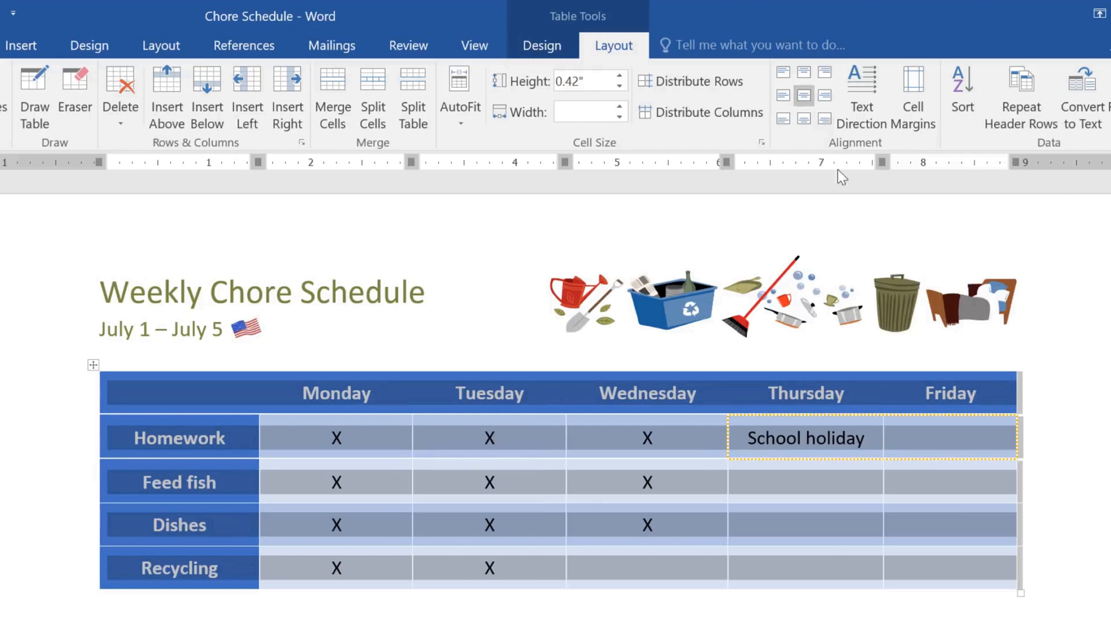
# Step: Merge the Thursday and Friday cells of the Homework row into one School holiday cell
pyautogui.click(907, 433)
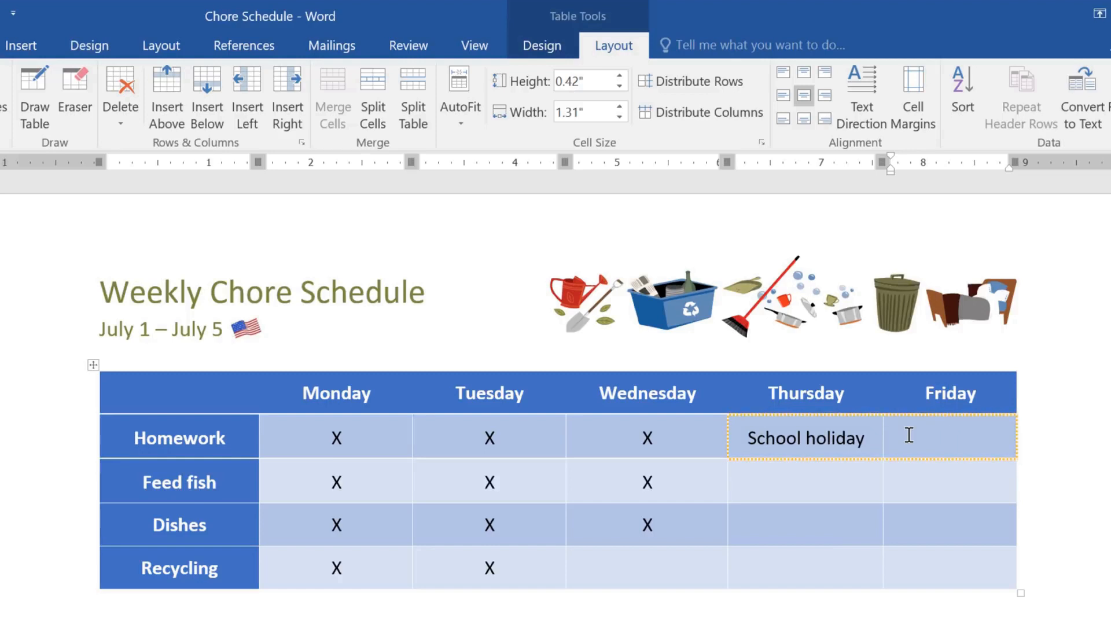
pyautogui.moveTo(909, 435); pyautogui.dragTo(816, 435)
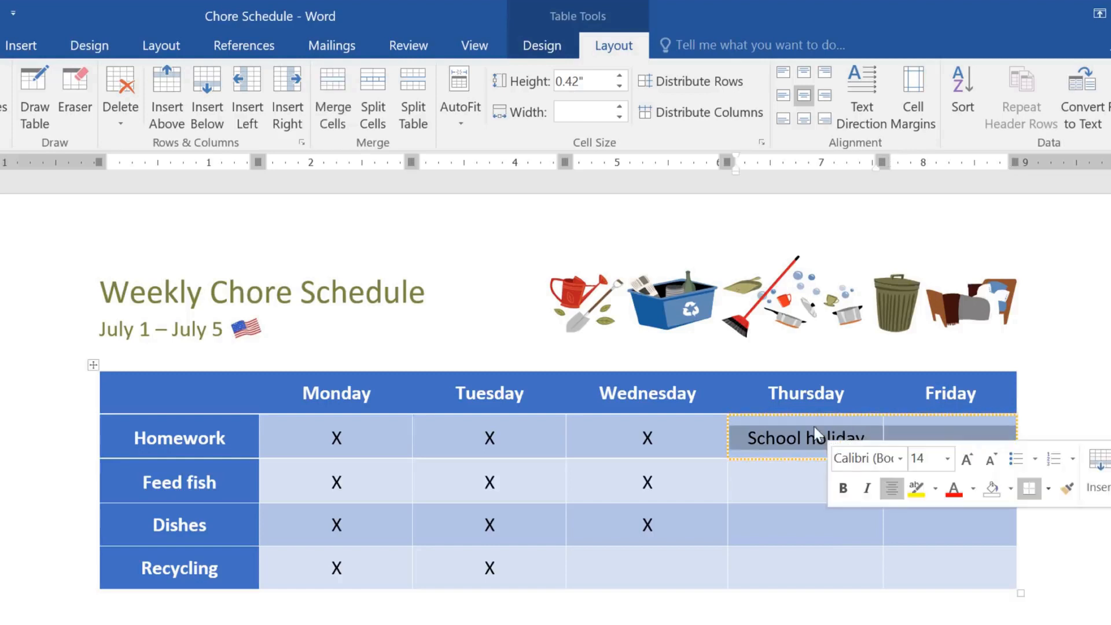
pyautogui.click(348, 92)
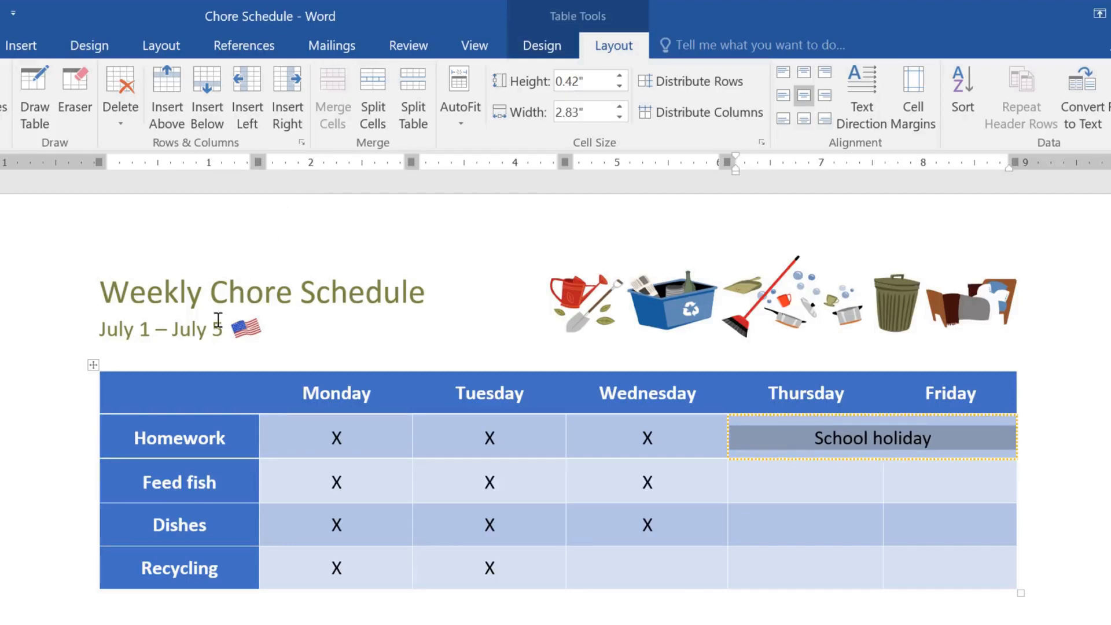
pyautogui.click(169, 382)
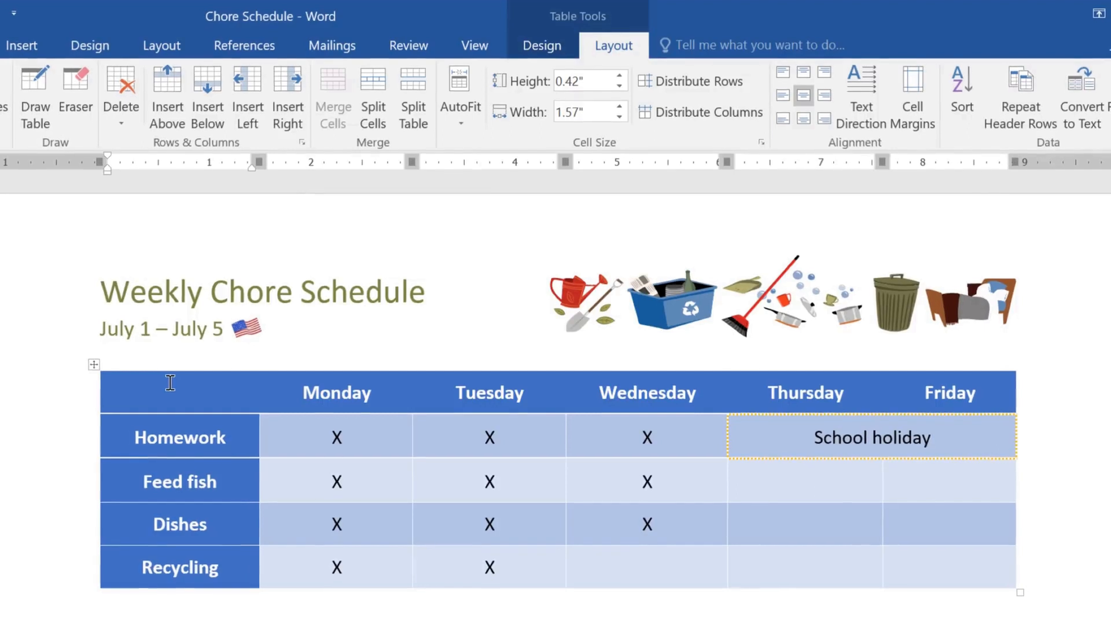